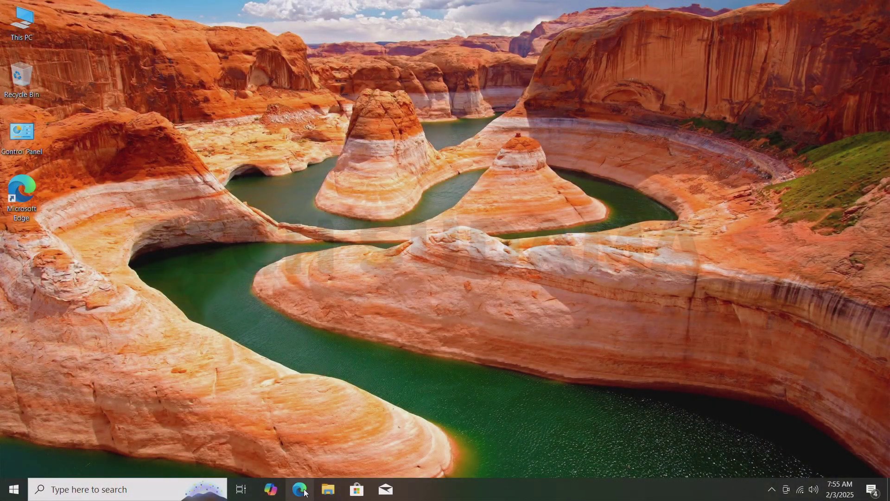
Open the PrimeOS download page in Edge and choose x86, PrimeOS 2.1.3 Android 11(x86), .ISO.
left_click(301, 490)
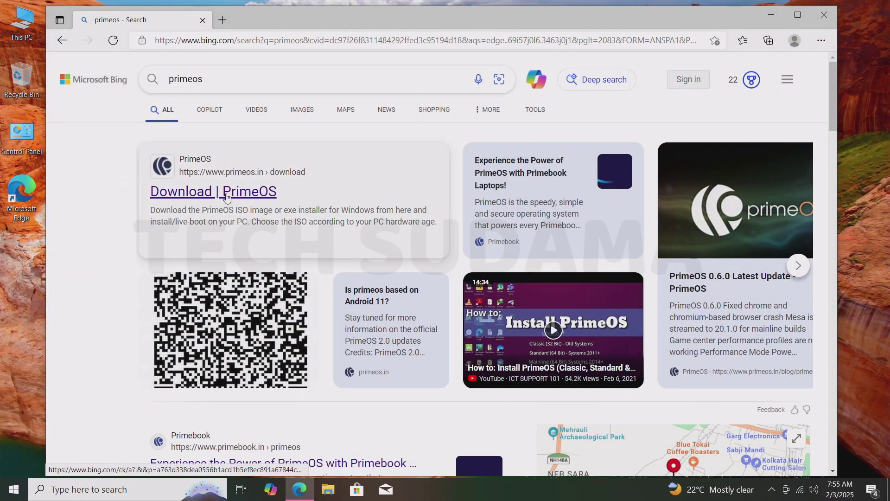
left_click(226, 193)
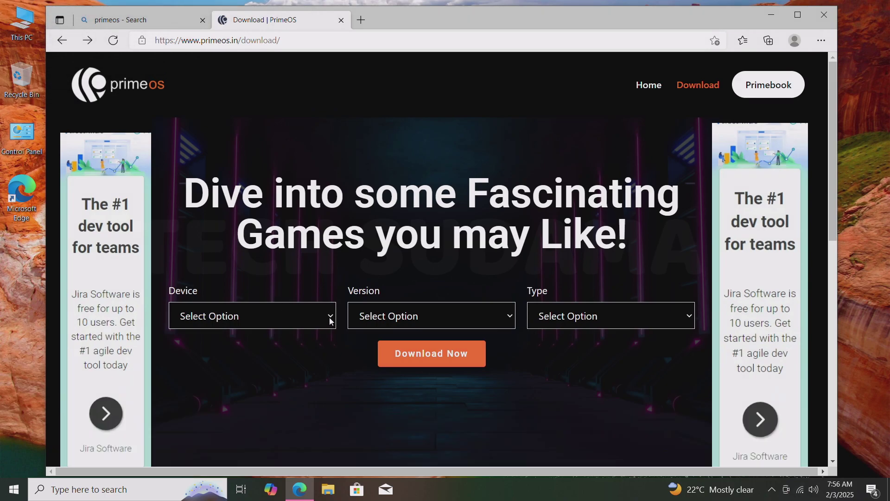
left_click(330, 320)
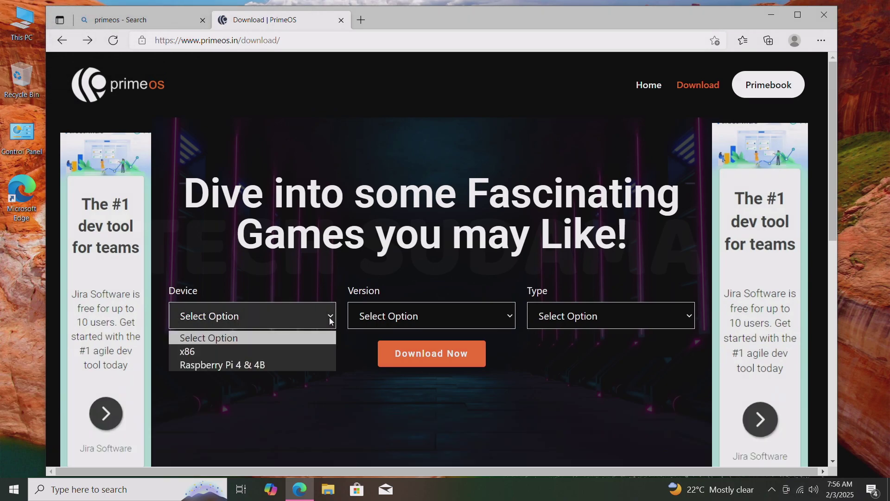
left_click(213, 351)
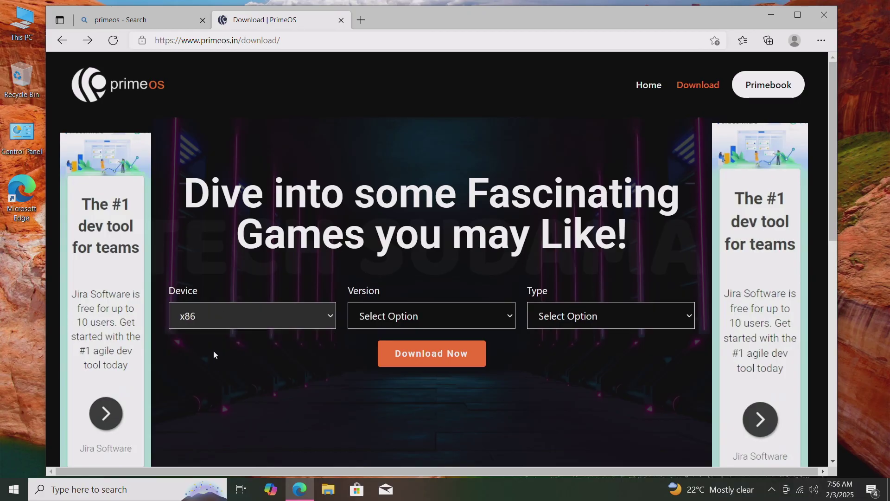
left_click(428, 316)
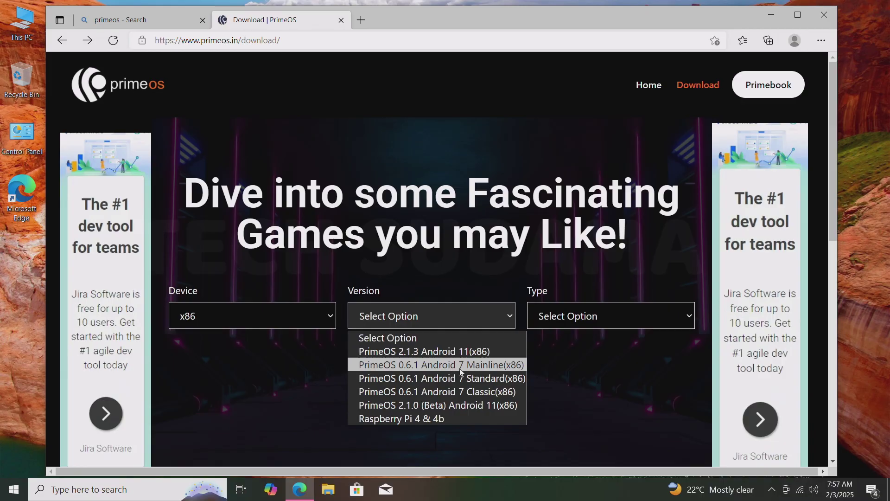
left_click(439, 351)
left_click(599, 316)
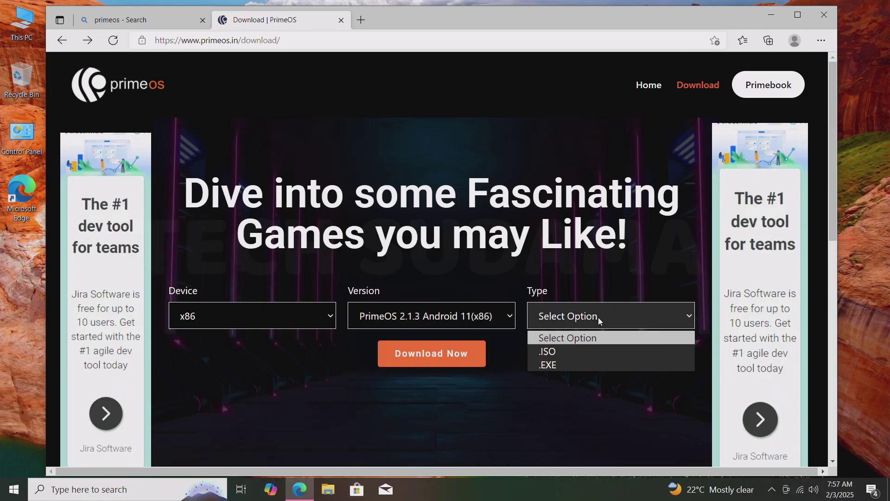
left_click(557, 352)
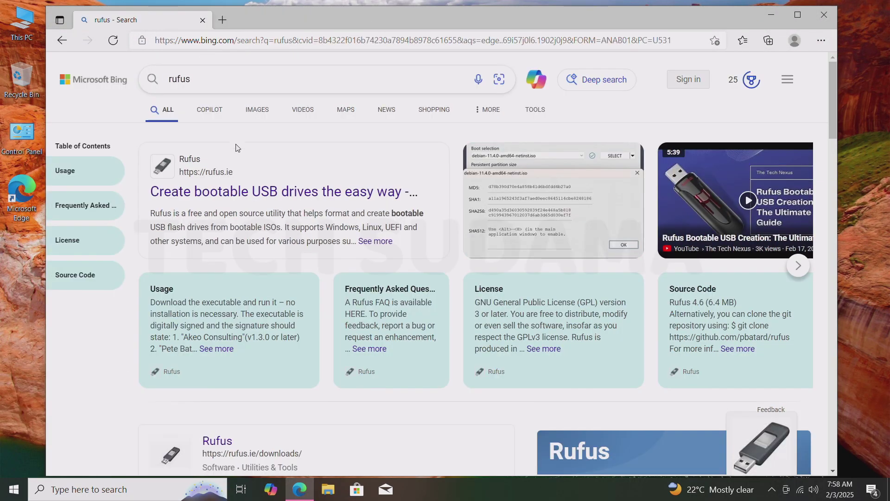
Download rufus-4.6.exe from the official rufus.ie site and close Edge.
left_click(278, 191)
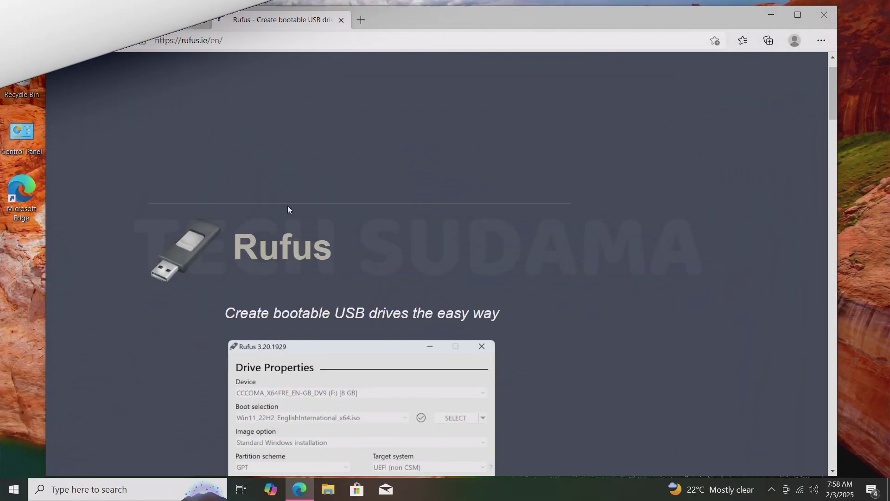
scroll(287, 205, "down", 10)
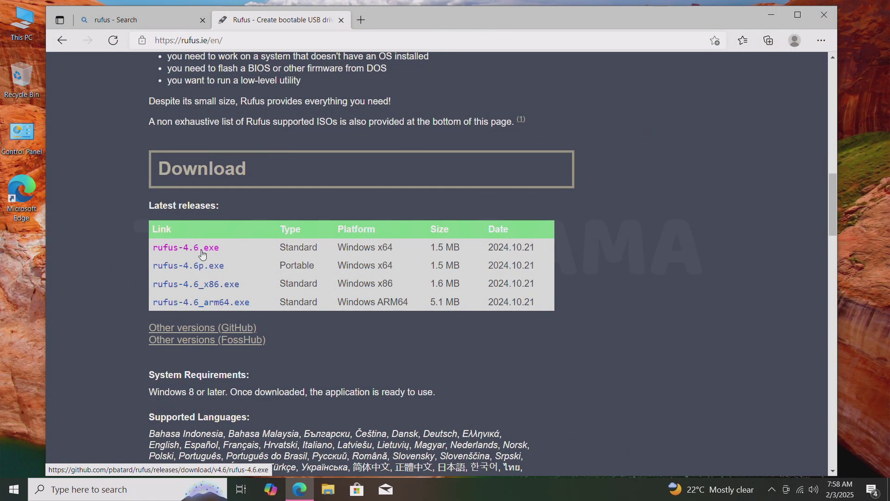
left_click(202, 250)
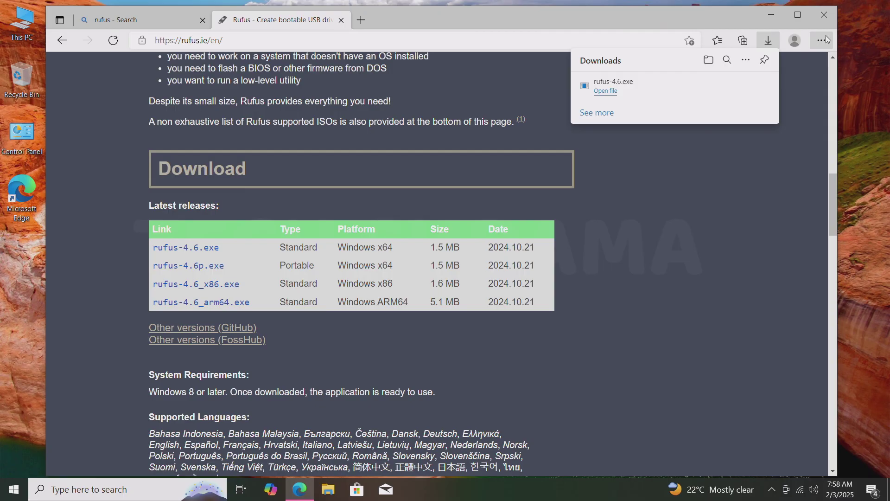
left_click(824, 15)
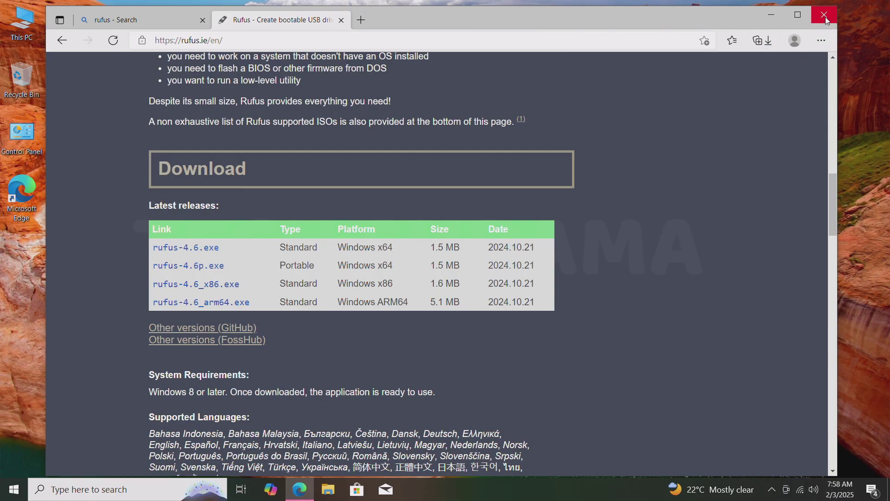
Launch rufus-4.6 from the Downloads folder with administrator permission.
double_click(18, 29)
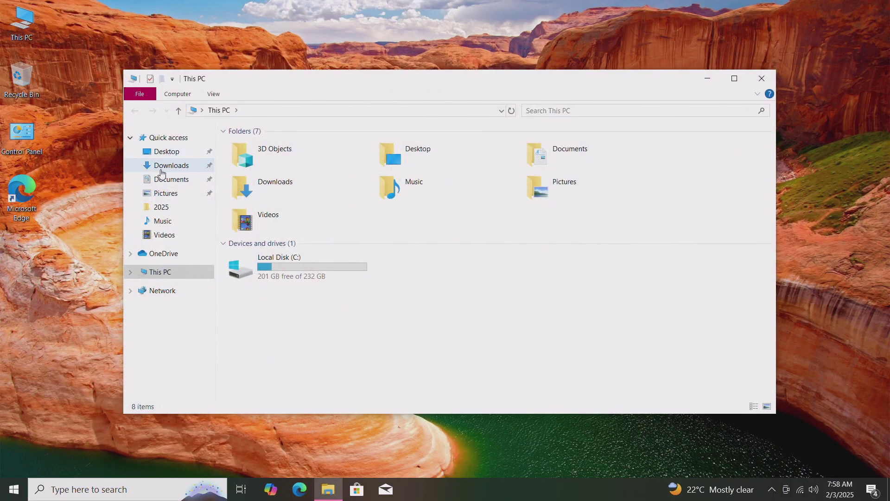
left_click(160, 166)
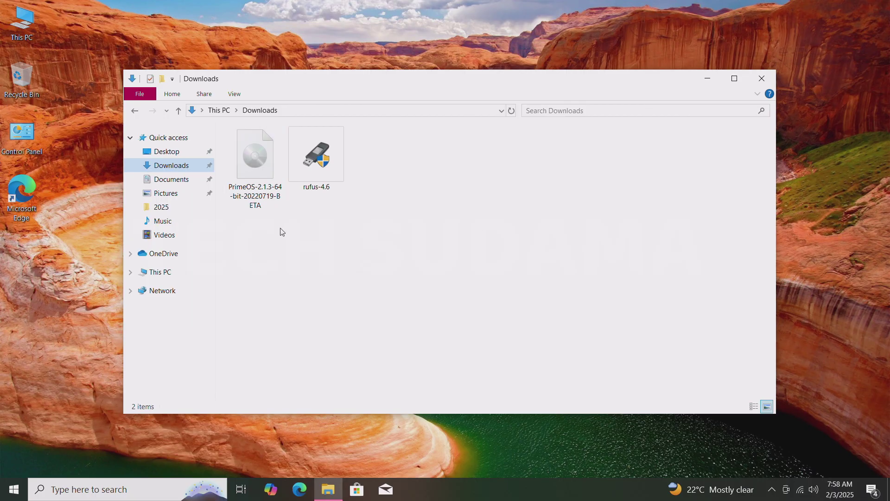
double_click(315, 160)
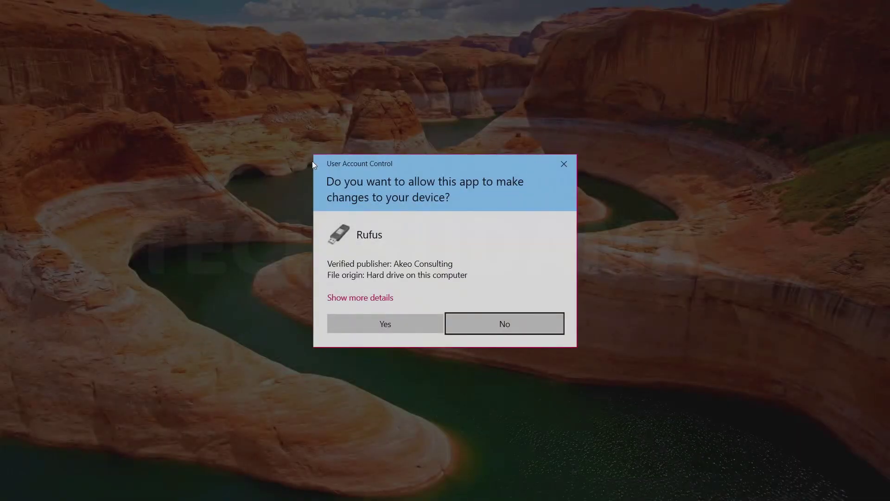
left_click(377, 326)
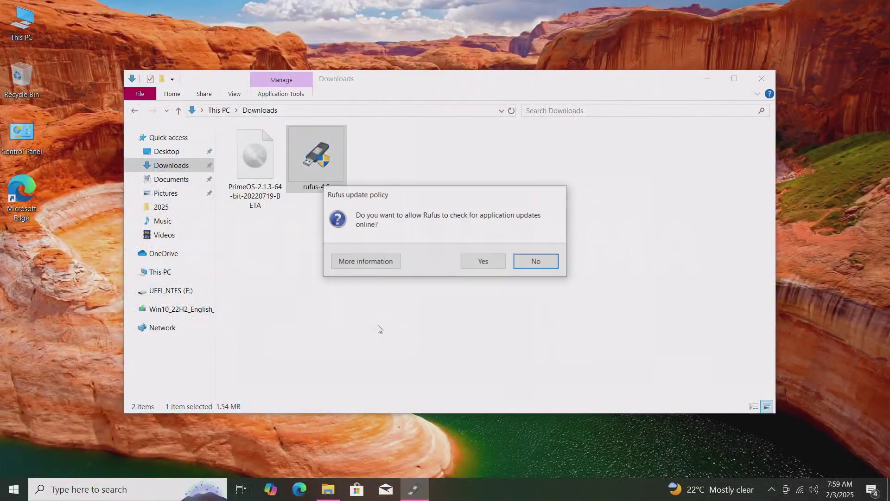
Allow Rufus online update checks and load the PrimeOS 2.1.3 ISO as the boot image.
left_click(496, 265)
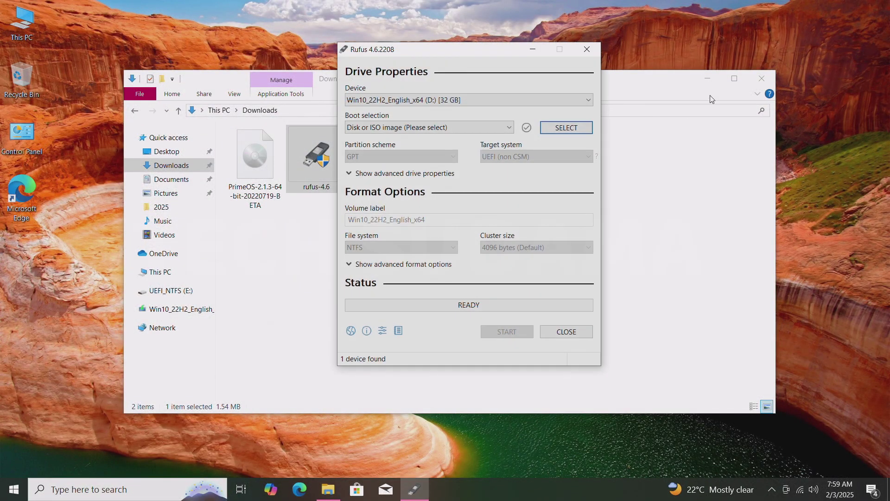
left_click_drag(253, 164, 441, 200)
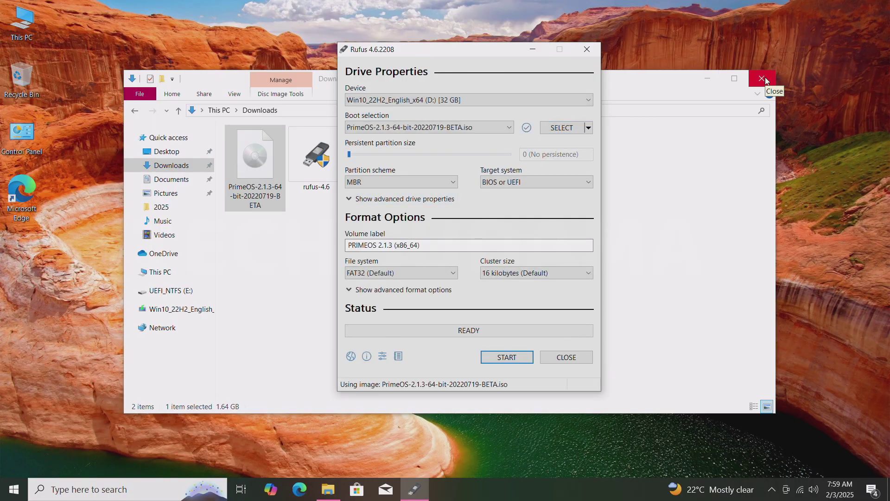
left_click(762, 78)
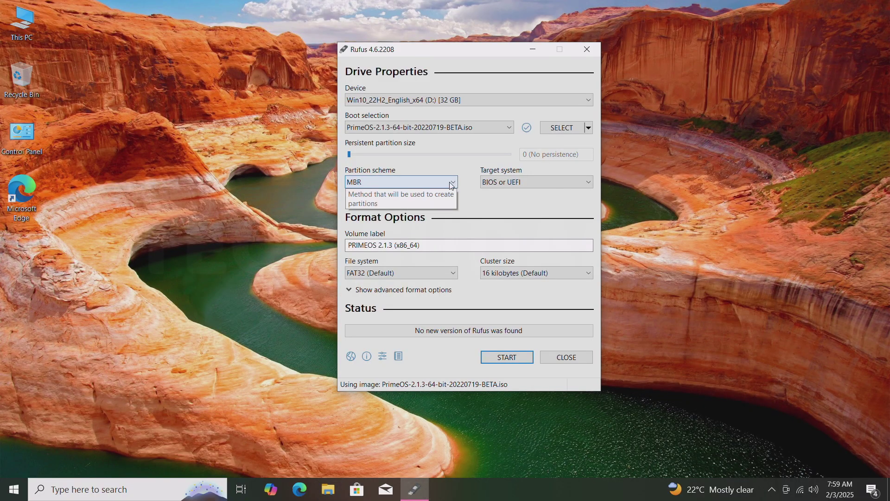
Set the partition scheme to GPT and write the ISO to the USB in ISO Image mode.
left_click(451, 185)
left_click(419, 202)
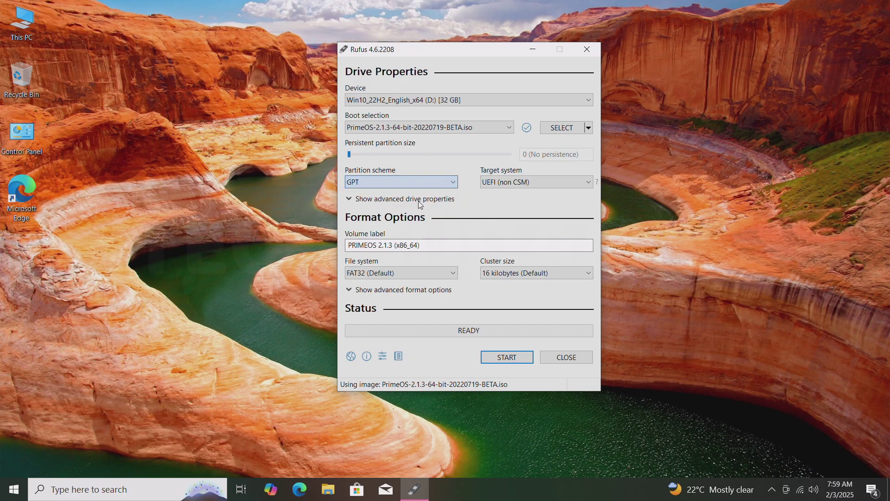
left_click(511, 360)
left_click(527, 304)
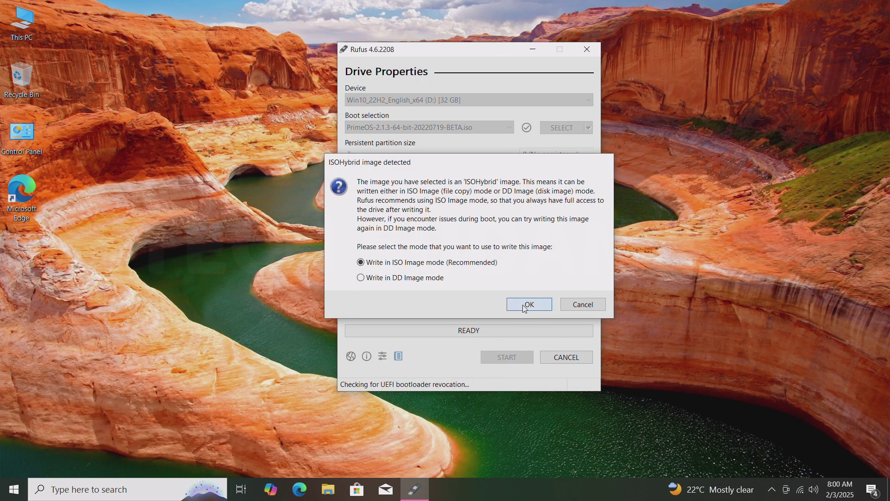
left_click(495, 323)
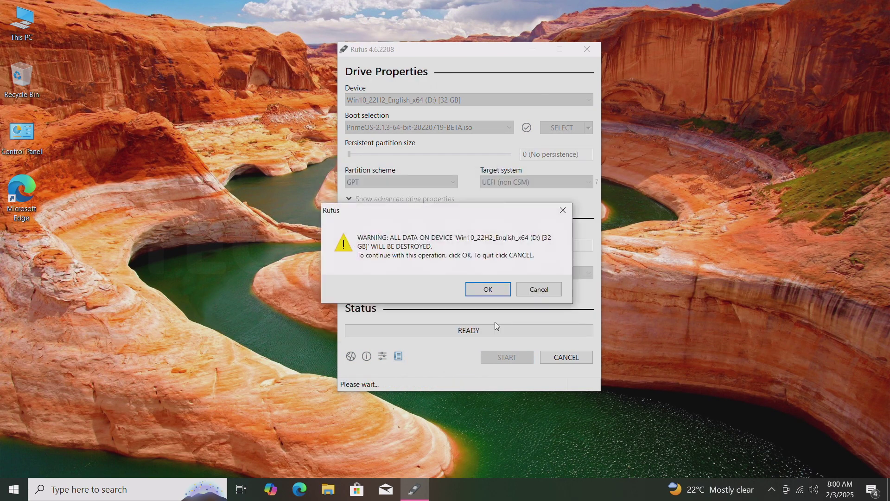
left_click(494, 288)
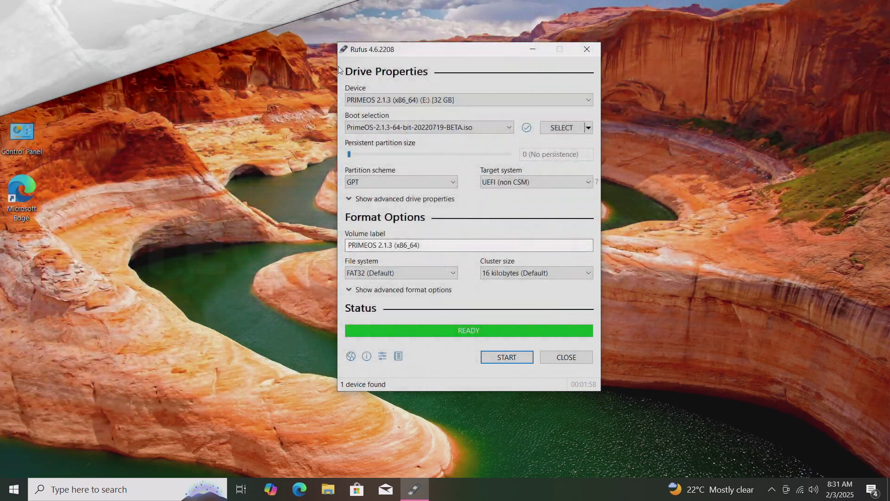
Close Rufus and shrink the C: partition by 55000 MB in Disk Management.
left_click(566, 357)
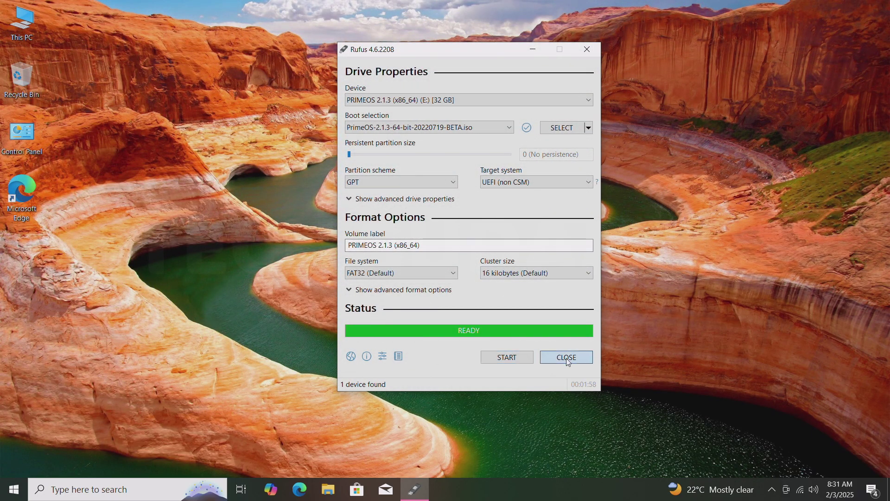
right_click(14, 492)
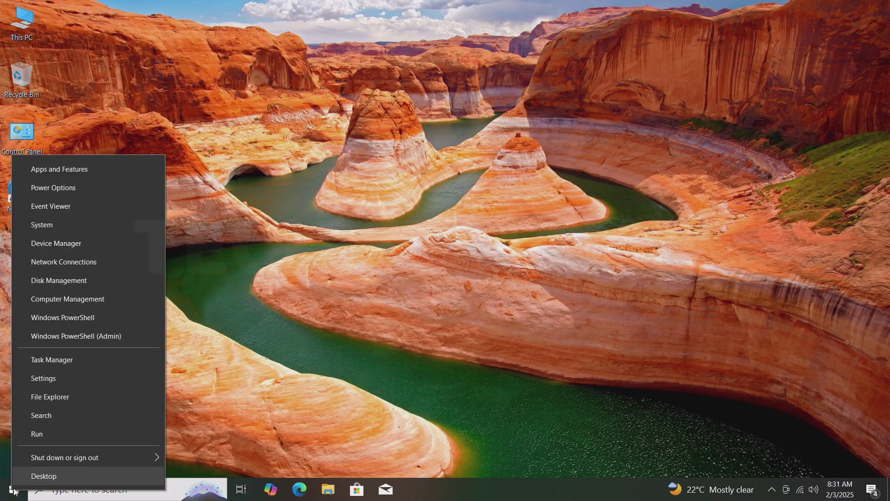
left_click(57, 281)
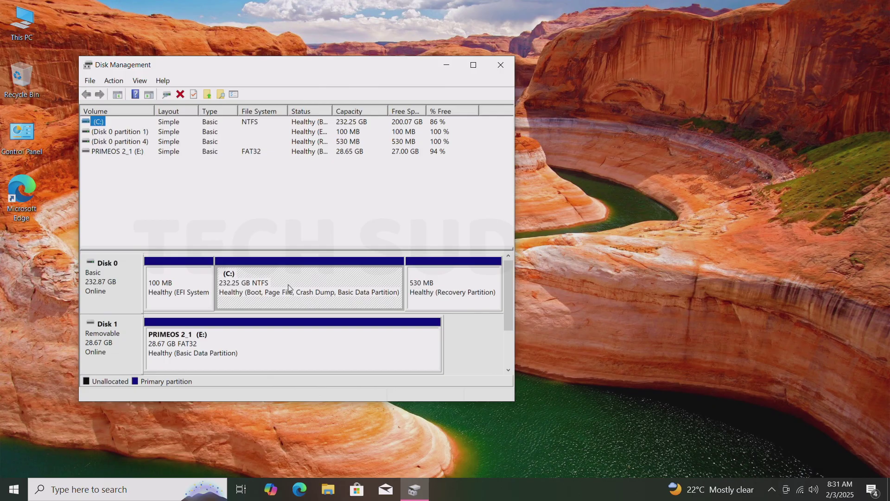
left_click(289, 293)
right_click(293, 280)
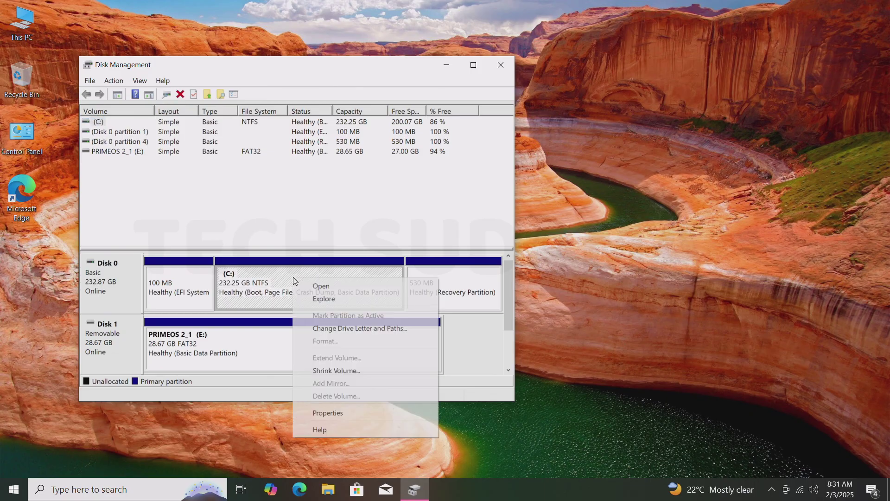
left_click(336, 370)
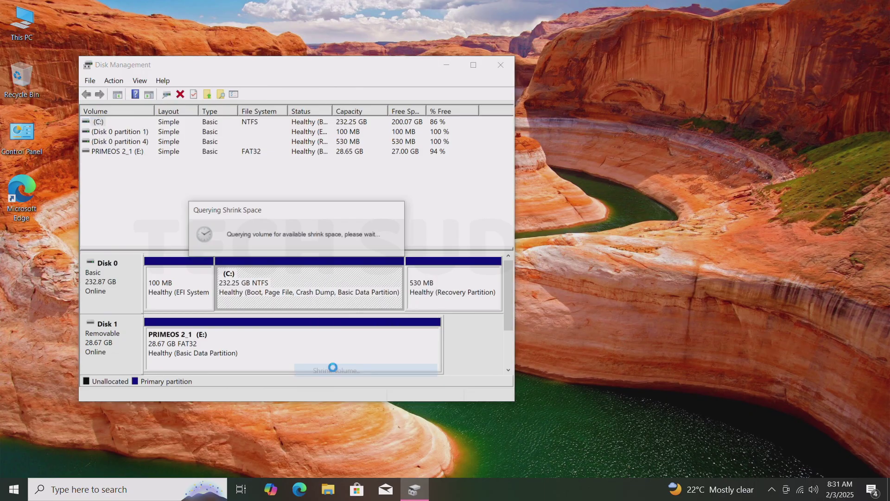
type("55000")
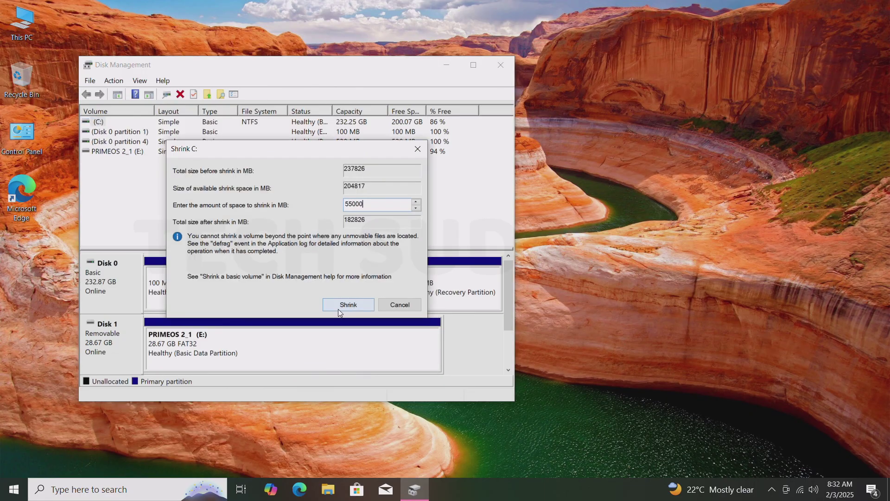
left_click(338, 307)
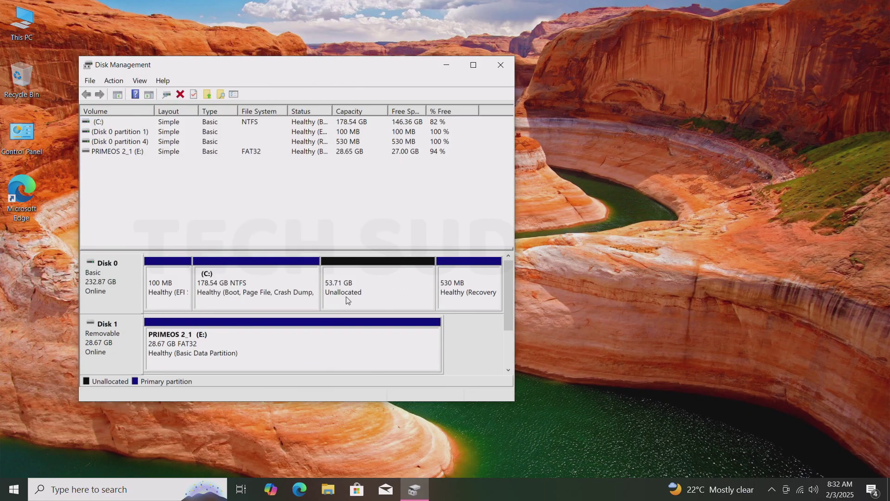
Create a full-size new simple volume labelled PrimeOS in the unallocated space, then close Disk Management.
right_click(369, 283)
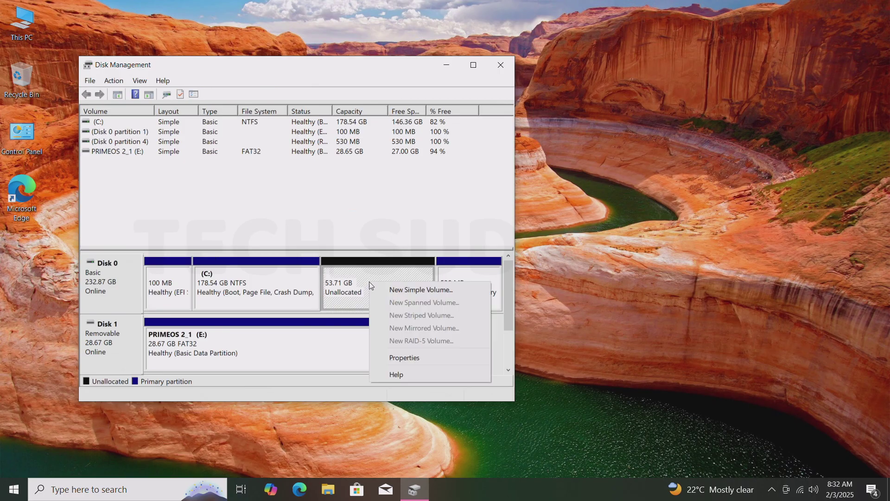
left_click(402, 290)
left_click(305, 328)
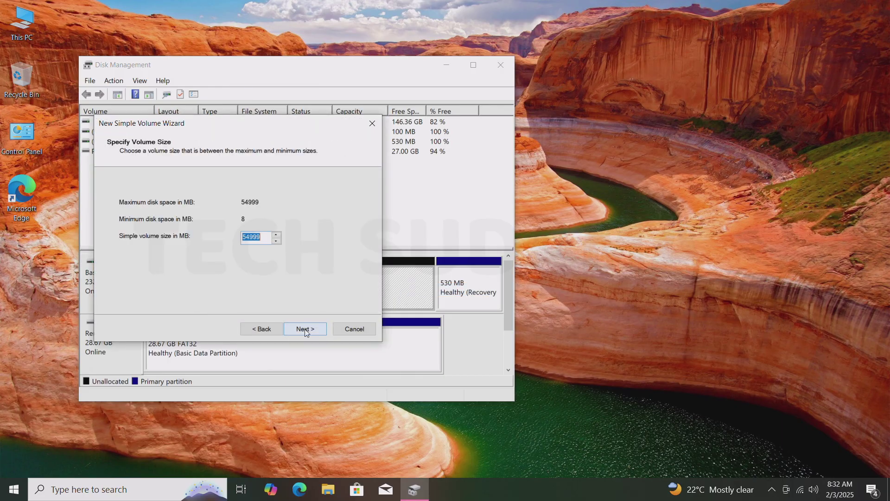
left_click(304, 328)
left_click(305, 329)
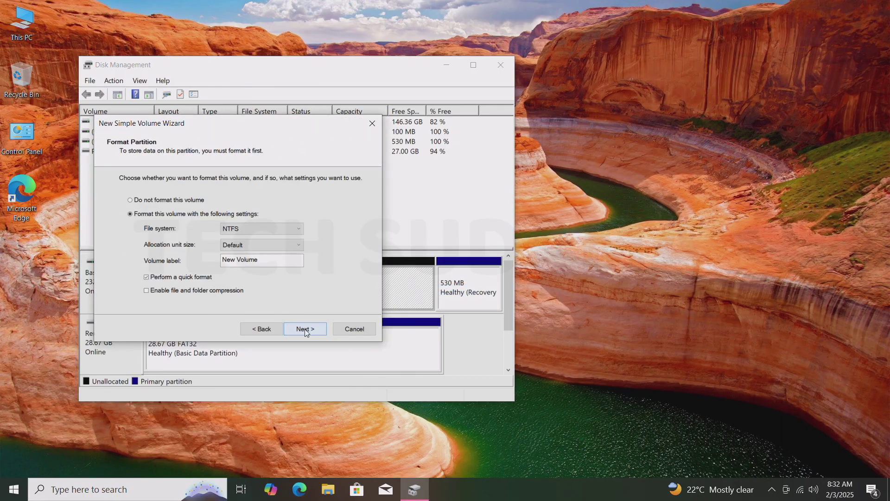
triple_click(262, 260)
type("PrimeOS")
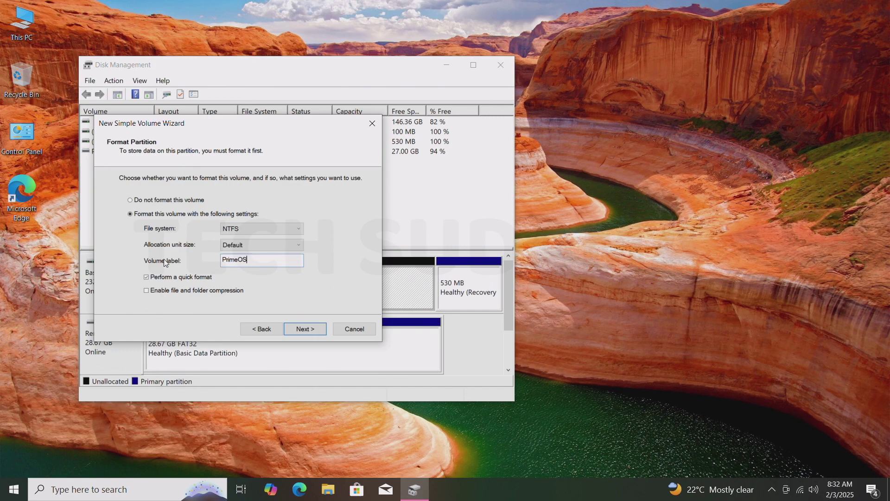
left_click(296, 330)
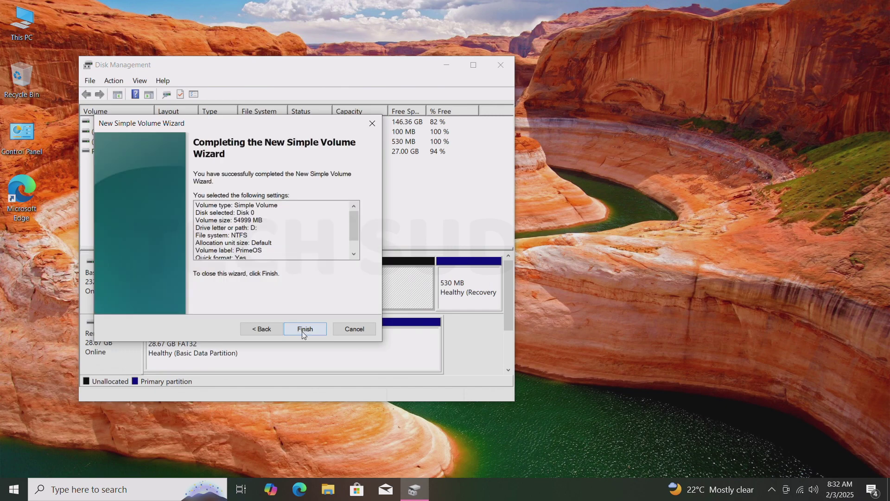
left_click(302, 329)
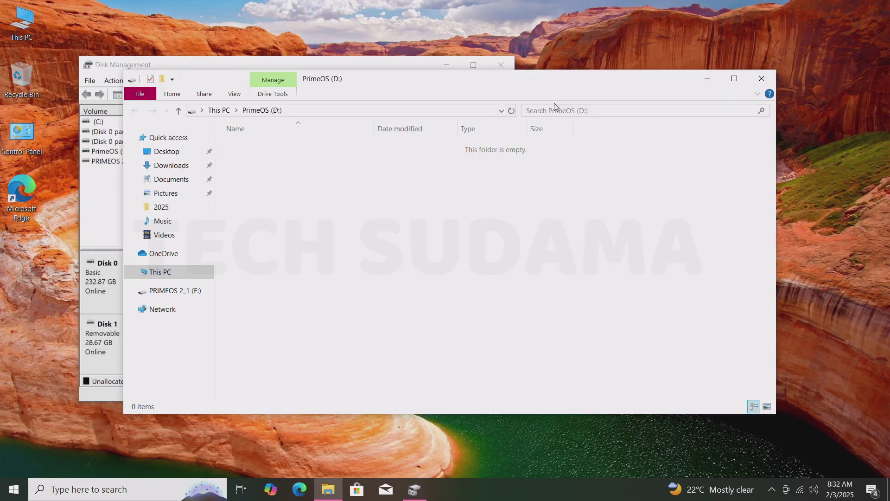
left_click(762, 78)
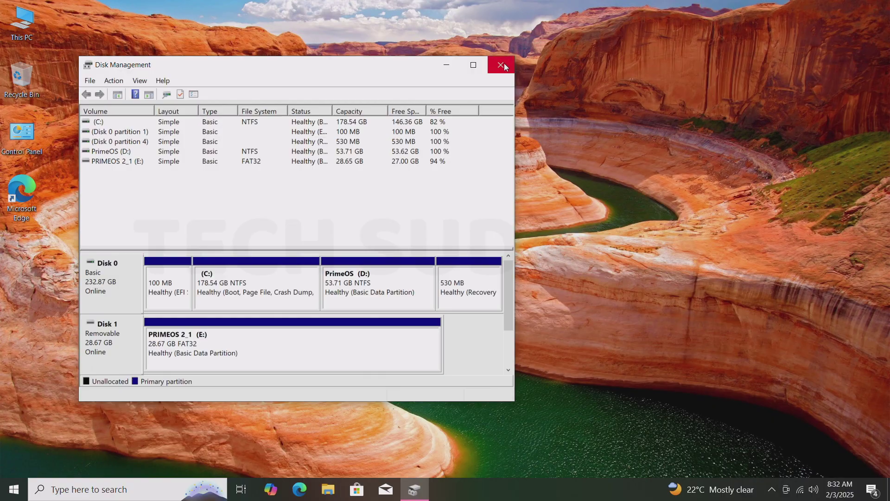
left_click(504, 65)
Restart the PC from the Start menu power options to boot the PrimeOS USB.
left_click(14, 489)
left_click(14, 464)
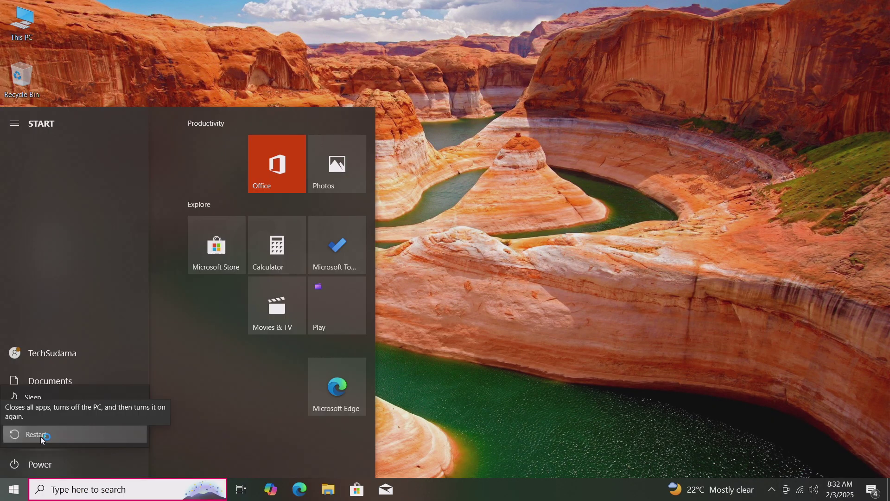
left_click(41, 435)
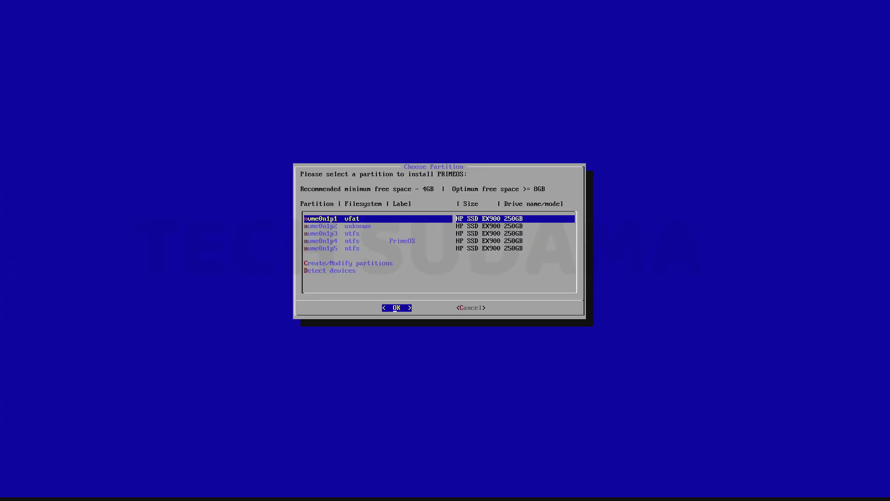
Choose the nvme0n1p4 PrimeOS partition as install target and confirm formatting it as ext4.
key("Down")
key("Down")
key("Down")
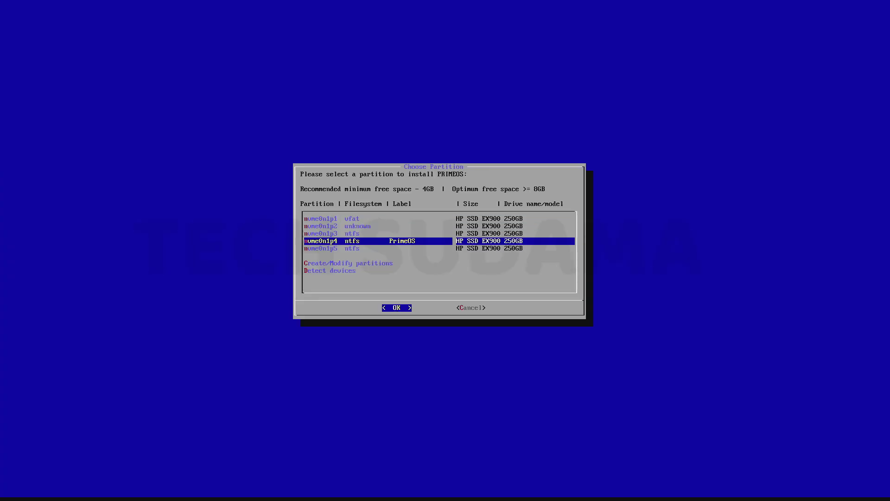
key("Return")
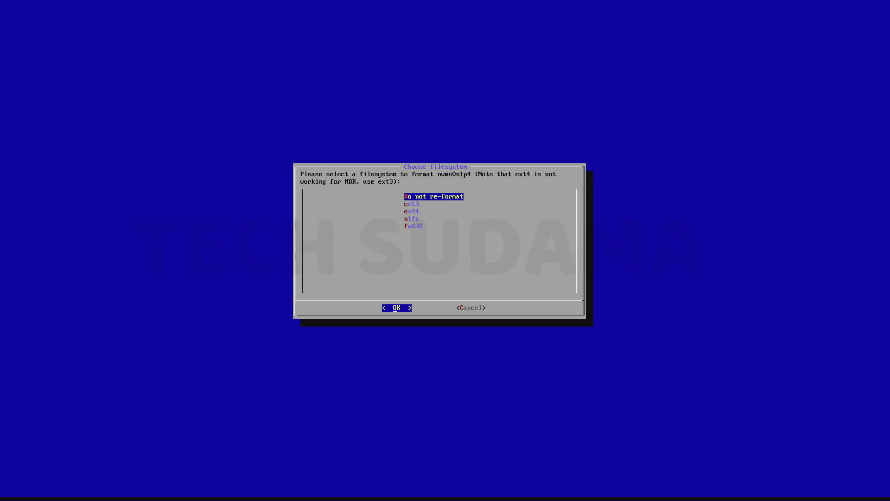
key("Down")
key("Down")
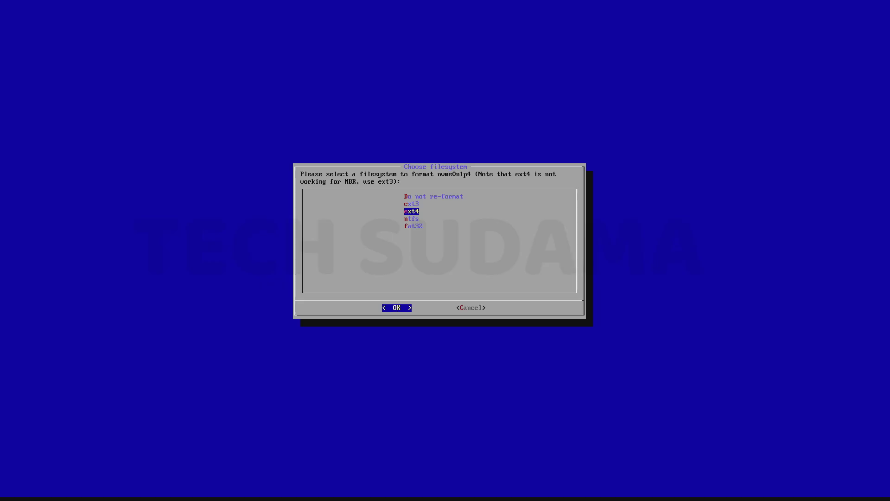
key("Return")
key("Left")
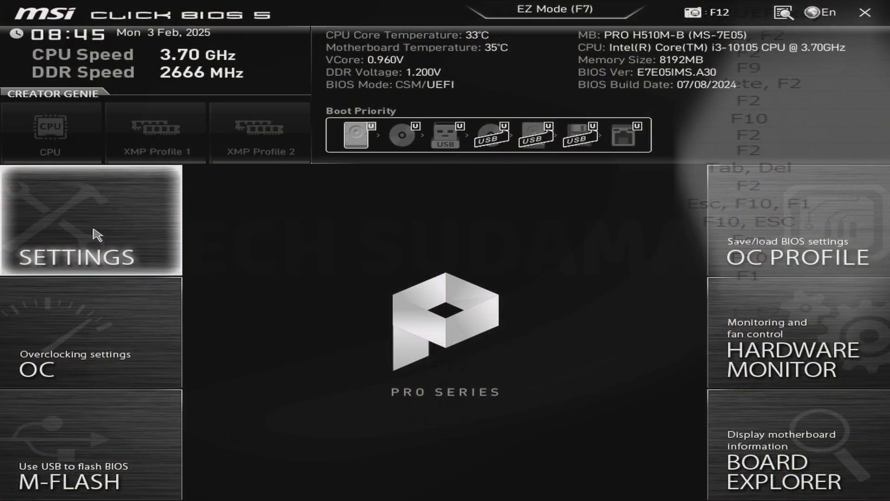
Set Android-x86 2.1.3 as Boot Option #1 in UEFI hard disk priorities and save with F10.
left_click(98, 234)
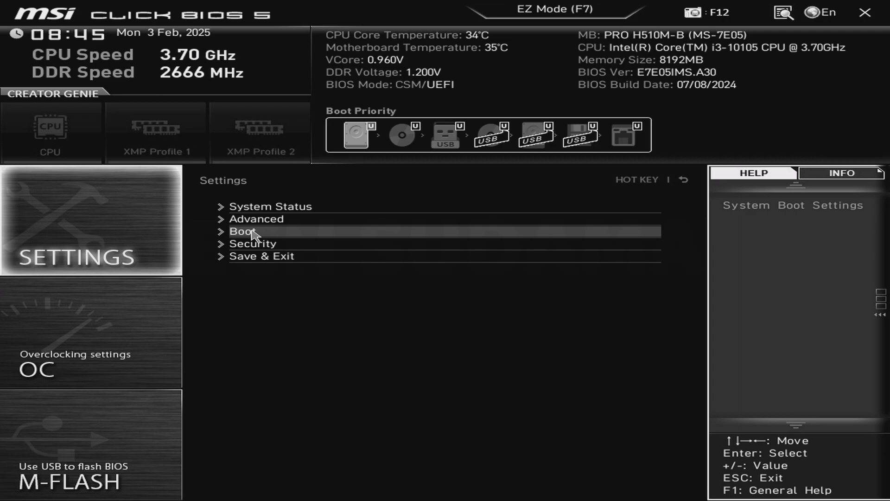
left_click(251, 234)
left_click(324, 441)
key("plus")
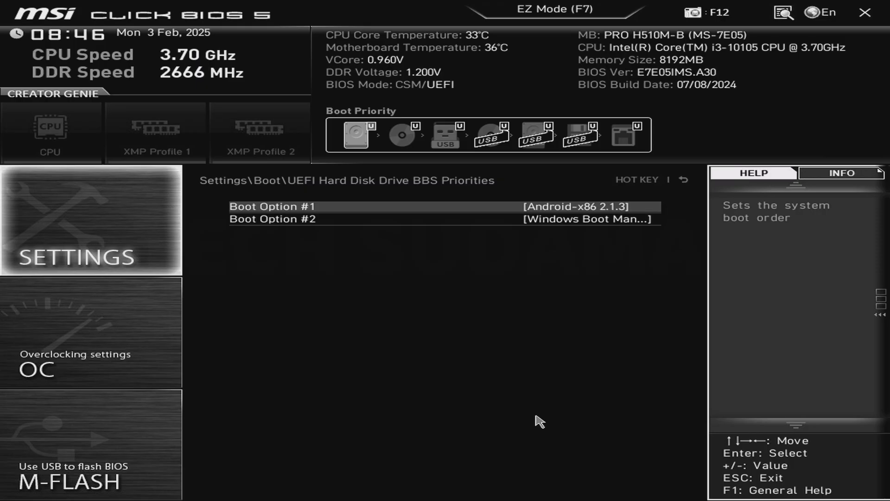
key("F10")
left_click(278, 324)
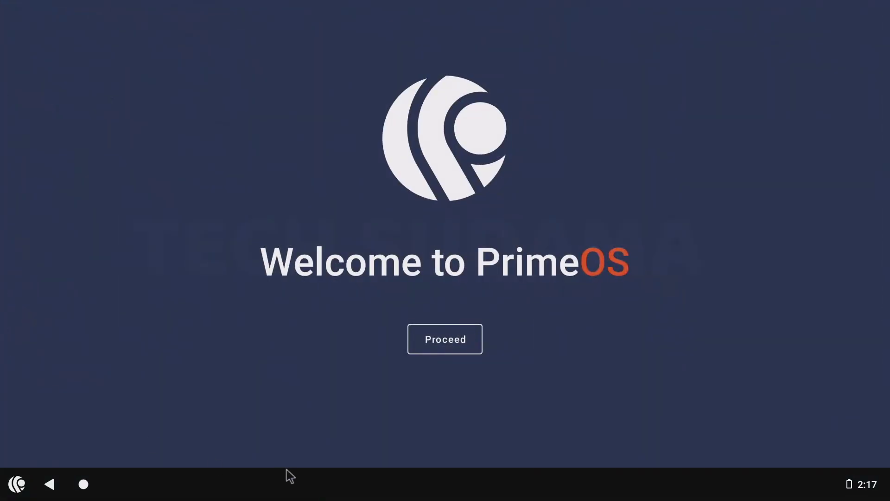
Finish the PrimeOS welcome setup, then open PrimeOS Settings from the desktop and scroll its list.
left_click(447, 351)
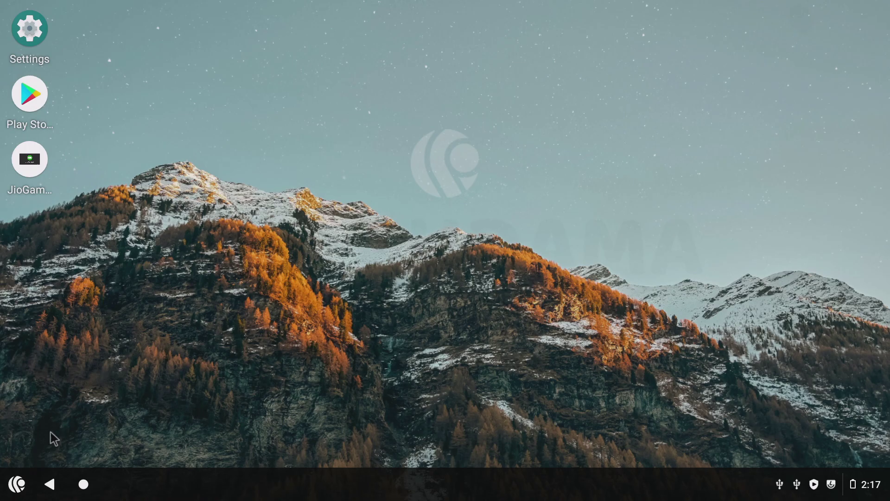
left_click(23, 480)
left_click(627, 260)
left_click(39, 37)
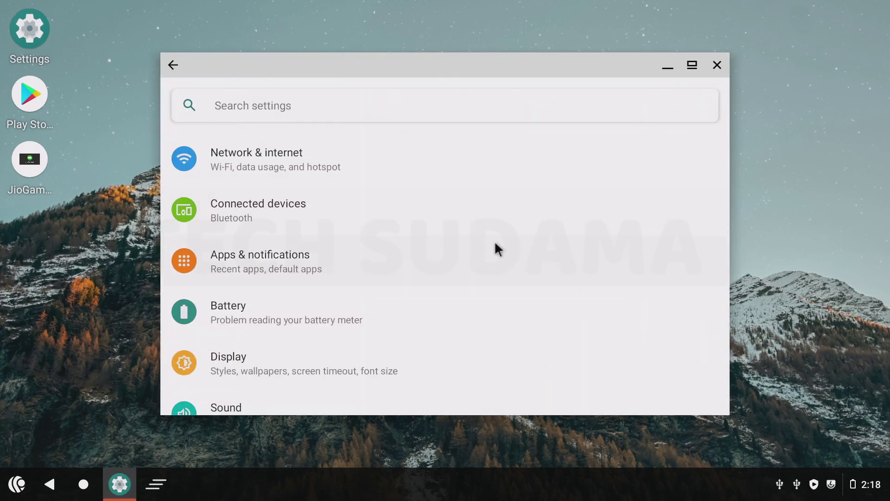
scroll(285, 363, "down", 5)
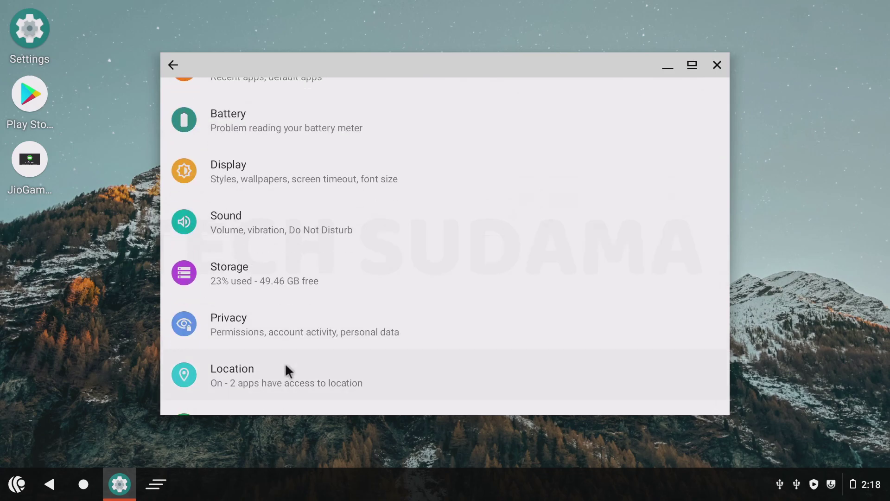